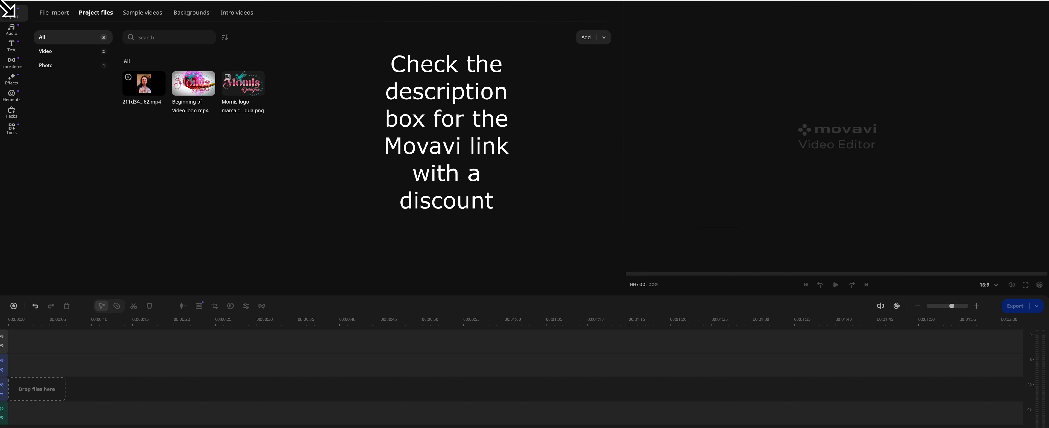
Step: Place the 211d34...62.mp4 clip at the start of the timeline and play it through
{"action": "left_click_drag", "start_coordinate": [147, 91], "coordinate": [10, 377]}
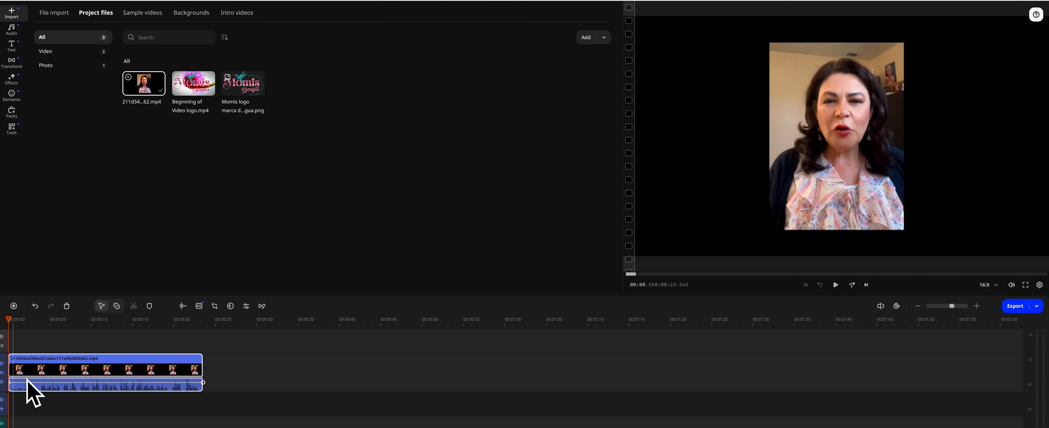
{"action": "left_click", "coordinate": [839, 287]}
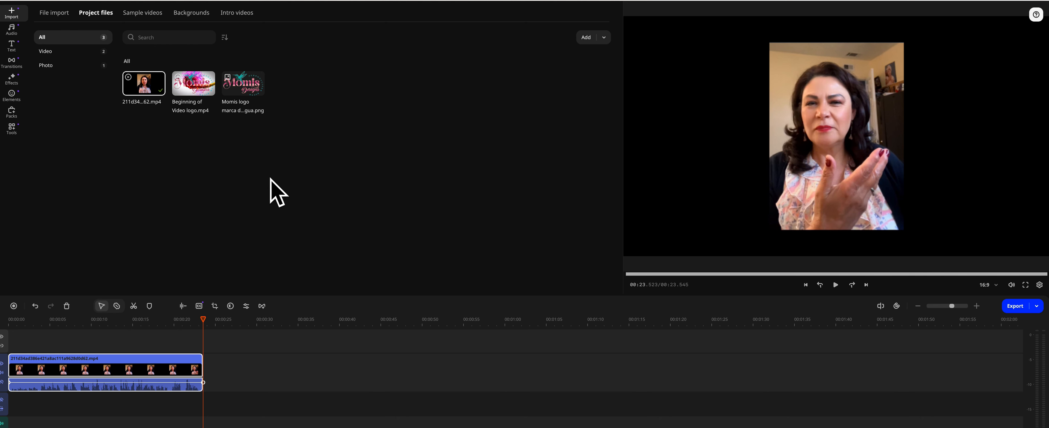
Step: Add the Cube transition from the favourite transitions to the end of the clip and preview it
{"action": "left_click", "coordinate": [19, 70]}
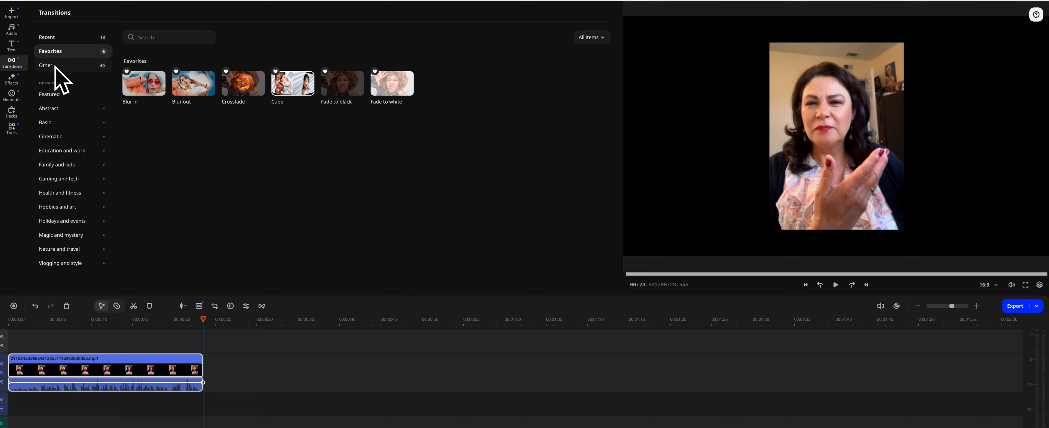
{"action": "left_click", "coordinate": [61, 96]}
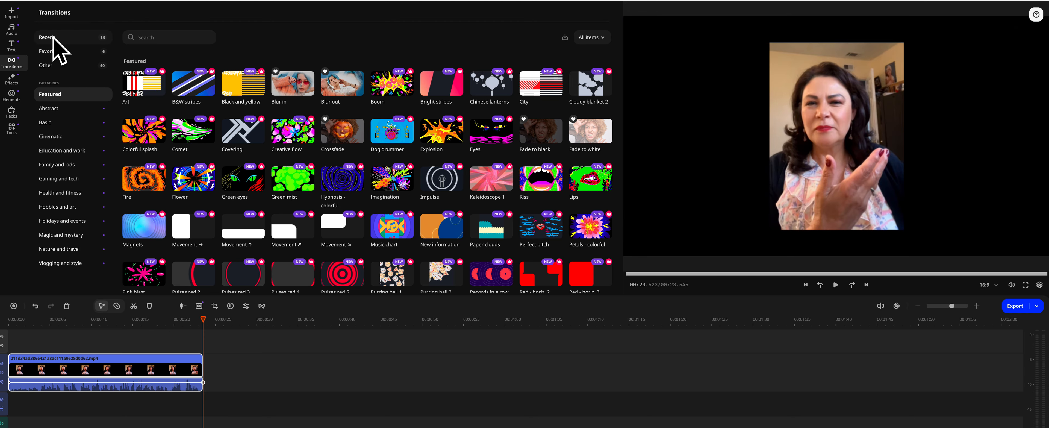
{"action": "left_click", "coordinate": [57, 53]}
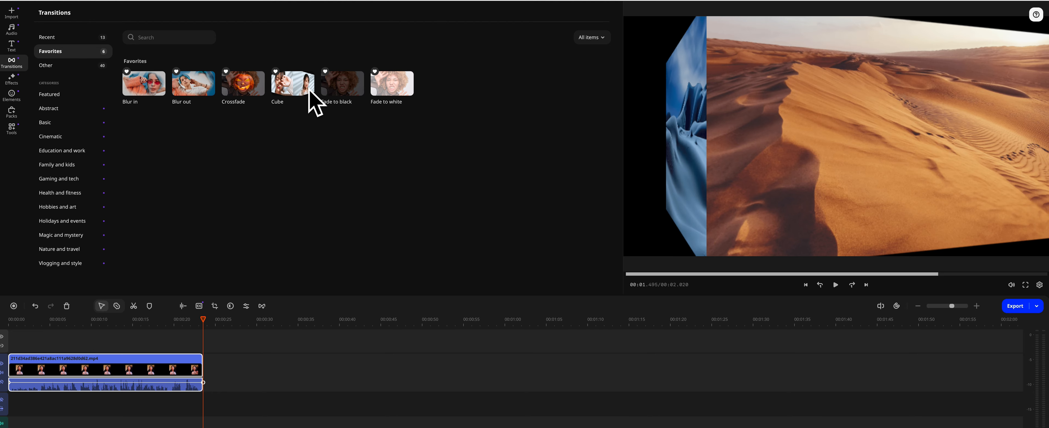
{"action": "mouse_move", "coordinate": [308, 91]}
{"action": "left_mouse_down"}
{"action": "mouse_move", "coordinate": [243, 326]}
{"action": "mouse_move", "coordinate": [201, 356]}
{"action": "left_mouse_up"}
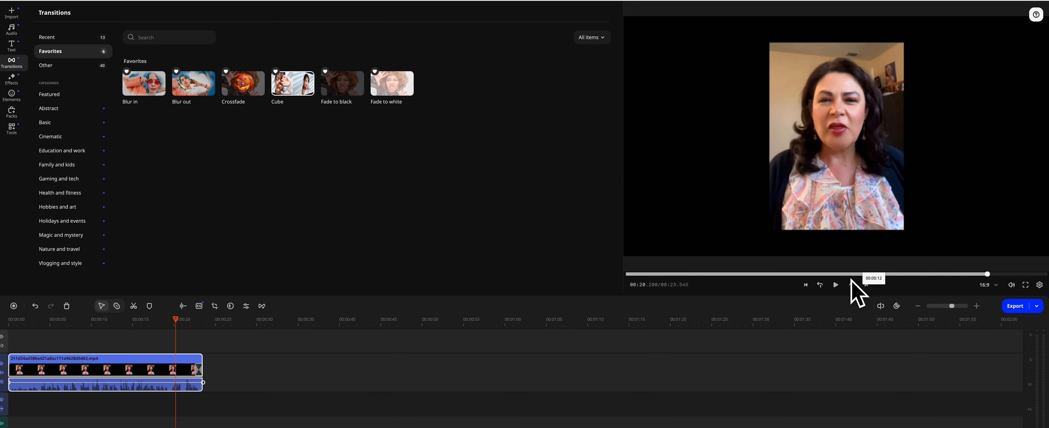
{"action": "left_click", "coordinate": [837, 285]}
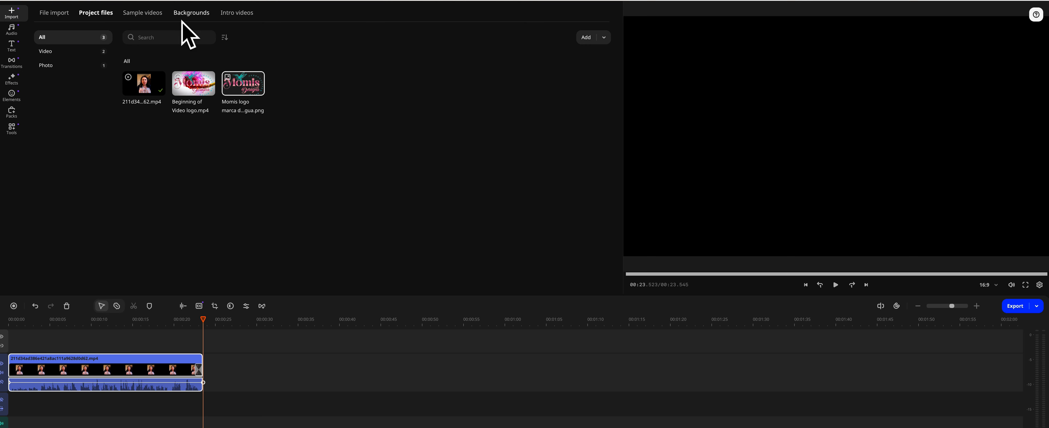
Step: Add the Rainbow Swirl sample video directly after the main clip on the timeline
{"action": "left_click", "coordinate": [194, 14]}
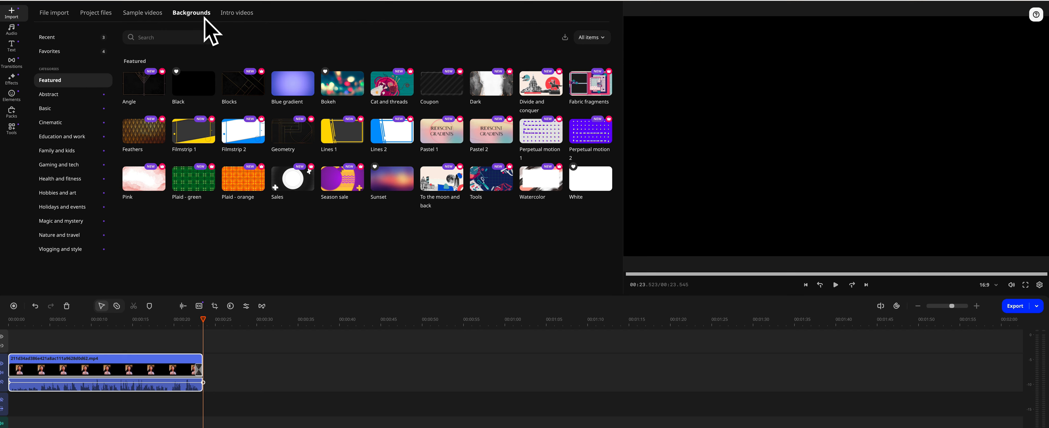
{"action": "left_click", "coordinate": [161, 15]}
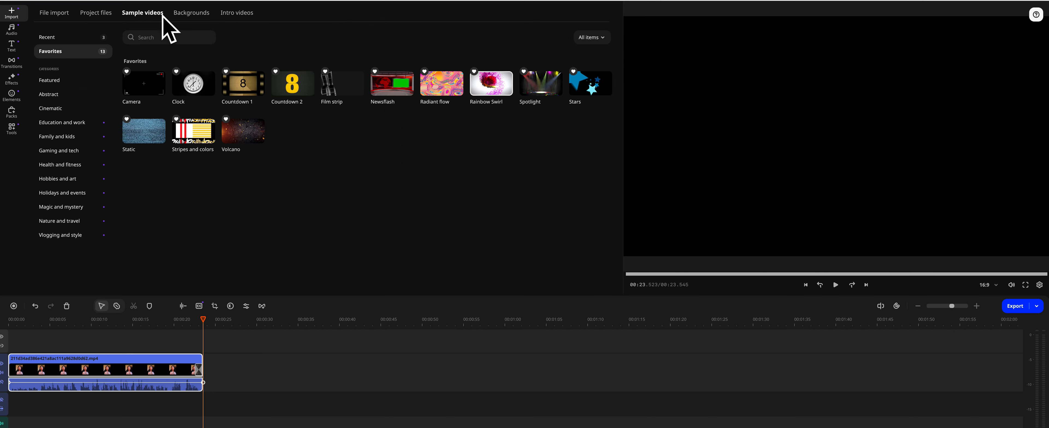
{"action": "left_click", "coordinate": [494, 89]}
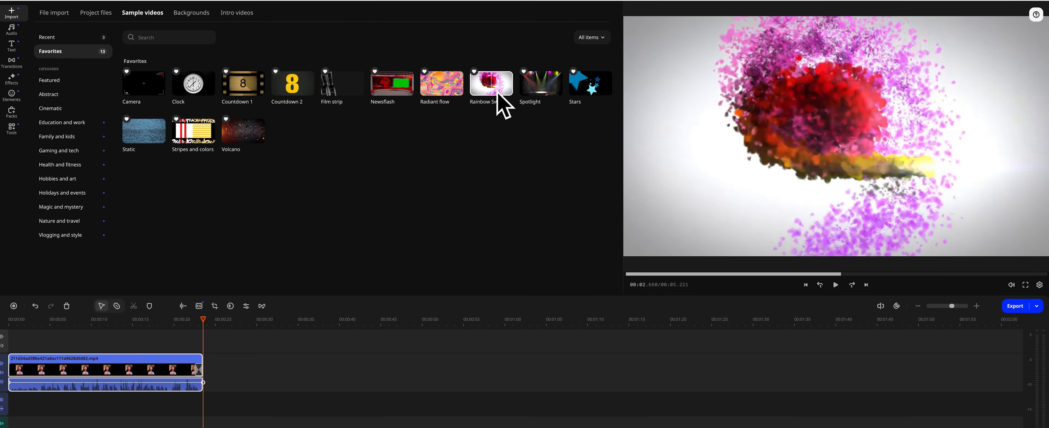
{"action": "left_click_drag", "start_coordinate": [499, 96], "coordinate": [206, 356]}
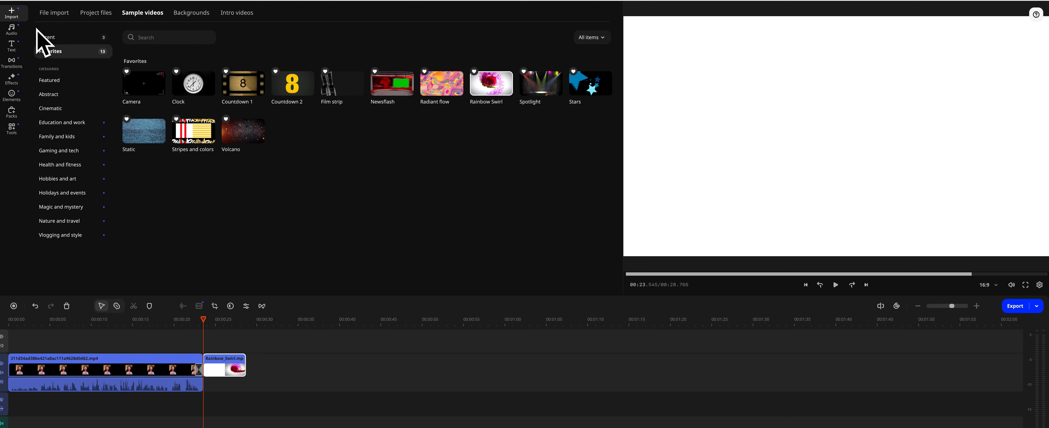
Step: Overlay the Momis logo image at the start of the Rainbow Swirl clip and trim that clip to the logo's length
{"action": "left_click", "coordinate": [58, 19]}
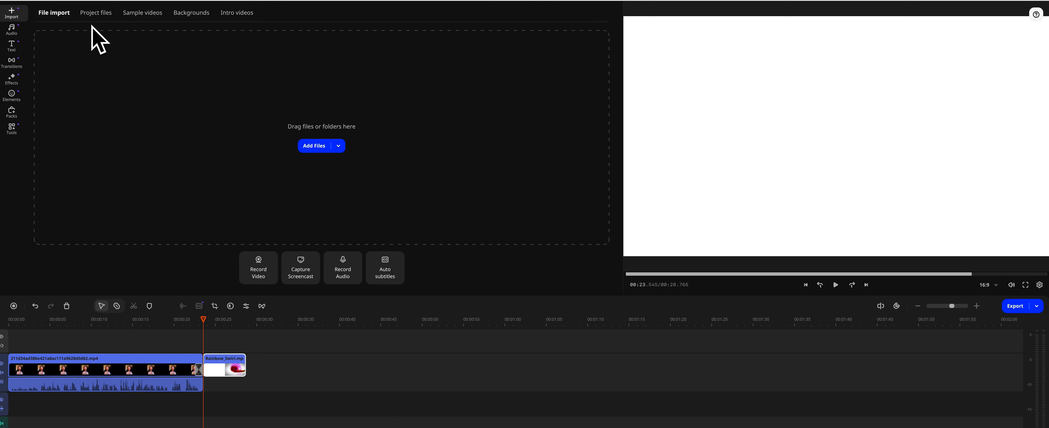
{"action": "left_click", "coordinate": [97, 16]}
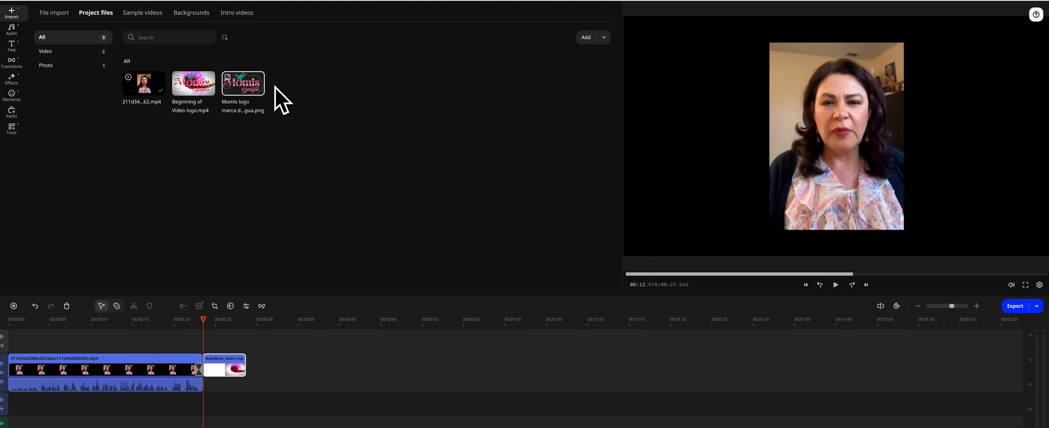
{"action": "left_click_drag", "start_coordinate": [260, 94], "coordinate": [203, 323]}
{"action": "left_click_drag", "start_coordinate": [258, 344], "coordinate": [264, 352]}
{"action": "left_click_drag", "start_coordinate": [246, 377], "coordinate": [216, 406]}
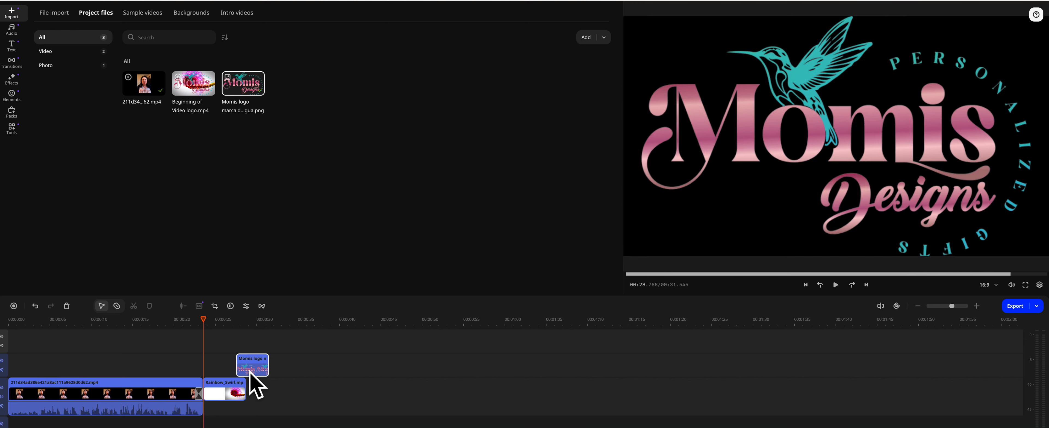
{"action": "left_click_drag", "start_coordinate": [250, 371], "coordinate": [225, 381]}
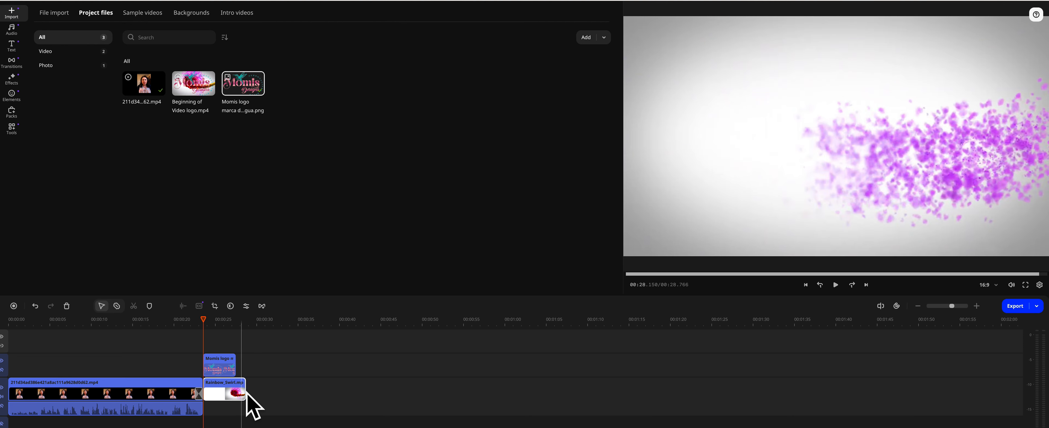
{"action": "left_click_drag", "start_coordinate": [246, 393], "coordinate": [245, 397]}
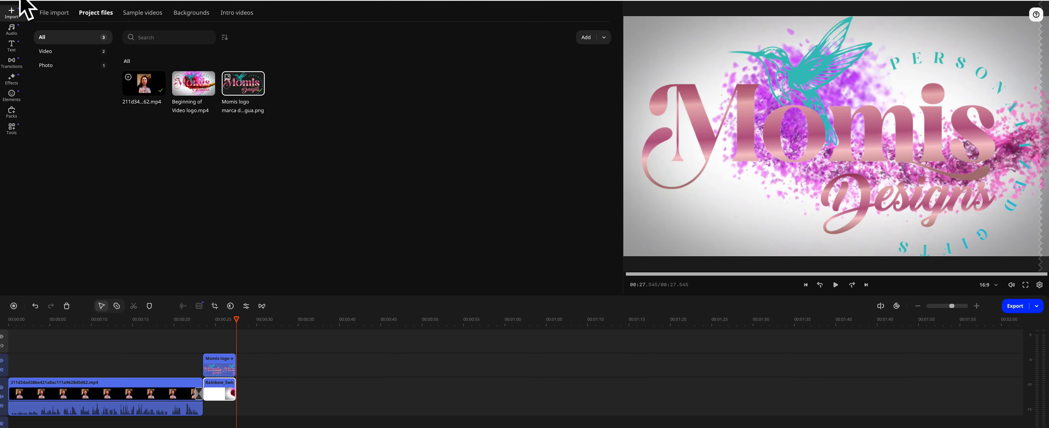
Step: Add the FranzSchubert-SonataInAMajor music track beneath the Rainbow Swirl clip, starting where the main clip ends
{"action": "left_click", "coordinate": [12, 29]}
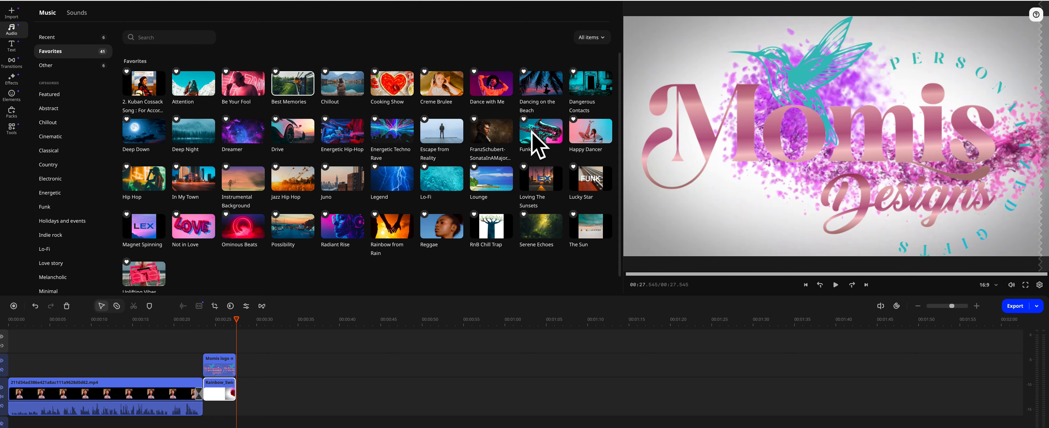
{"action": "left_click", "coordinate": [491, 137]}
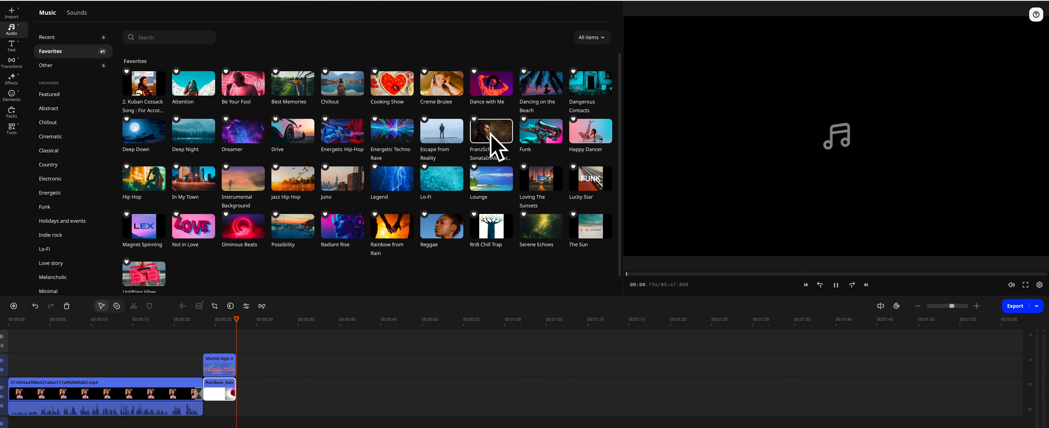
{"action": "left_click_drag", "start_coordinate": [492, 146], "coordinate": [202, 397]}
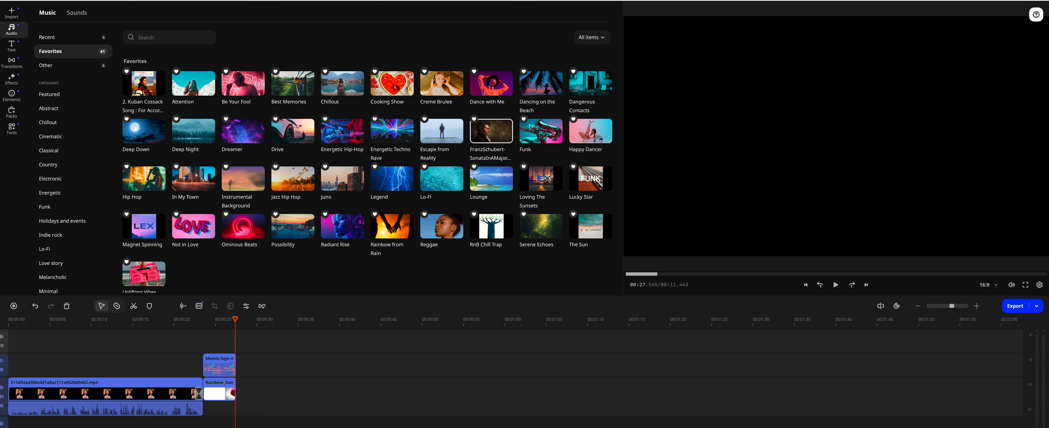
Step: Split the music track at the end of the logo clip and delete the excess after it
{"action": "left_click", "coordinate": [237, 320]}
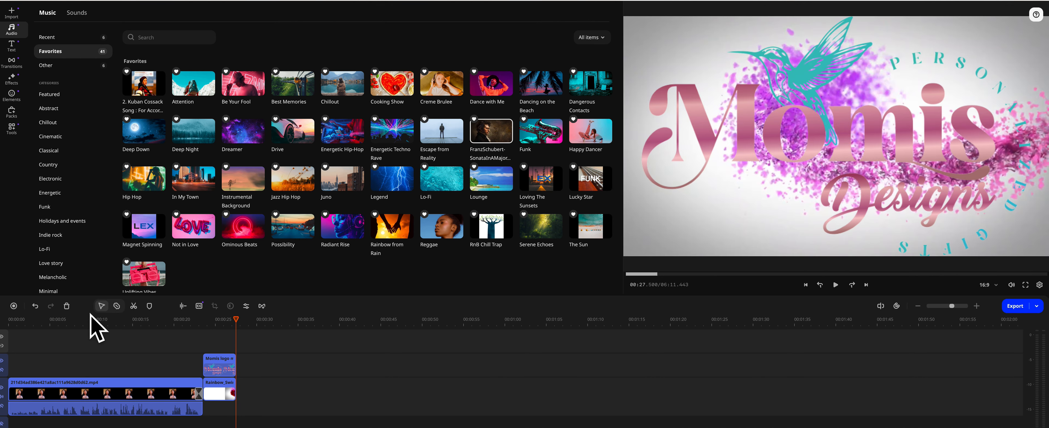
{"action": "left_click", "coordinate": [135, 307]}
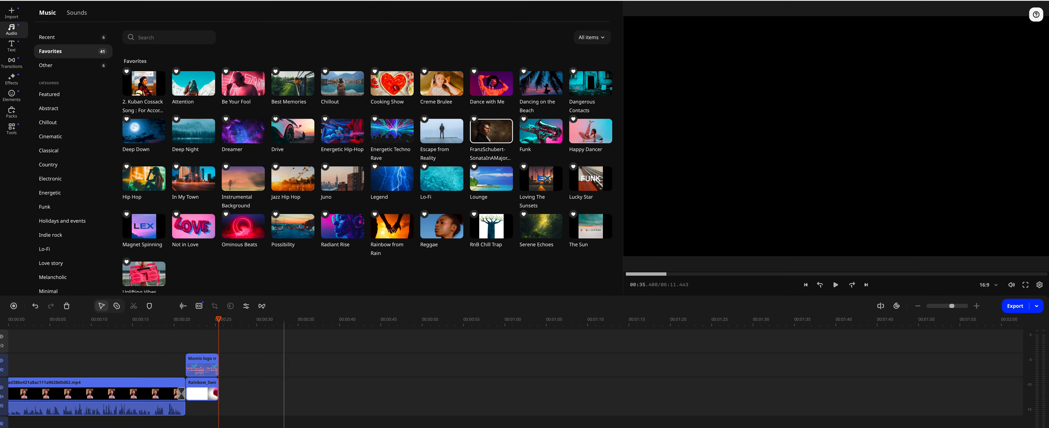
{"action": "key", "text": "ctrl+z"}
{"action": "left_click", "coordinate": [69, 308]}
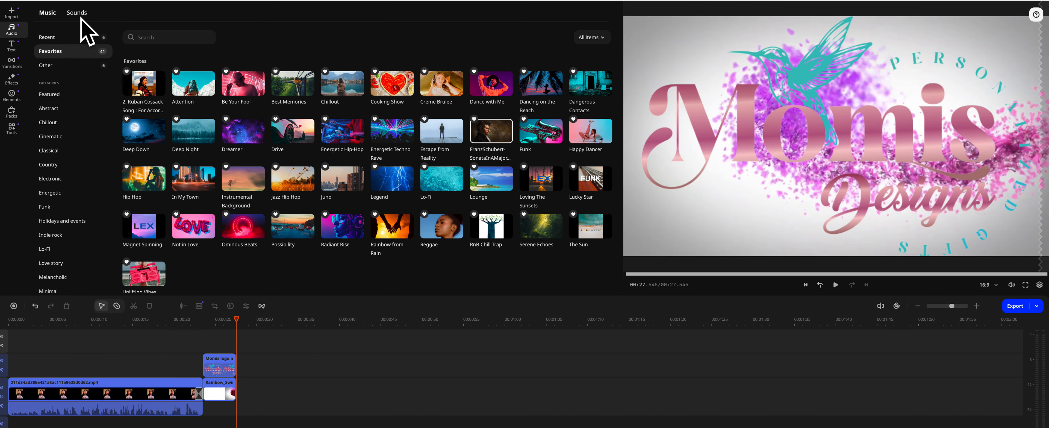
Step: Play the whole project from the beginning to review the clips, transition and music
{"action": "left_click", "coordinate": [16, 318]}
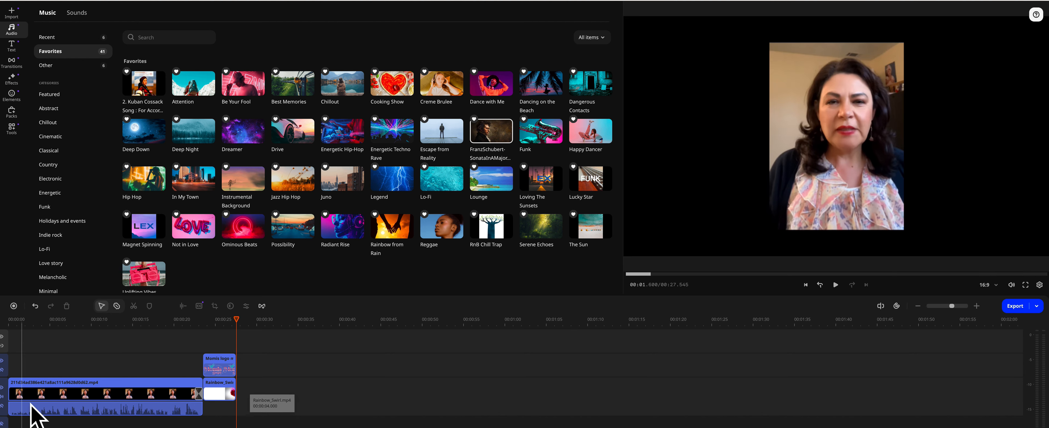
{"action": "left_click", "coordinate": [17, 401]}
{"action": "left_click", "coordinate": [18, 403]}
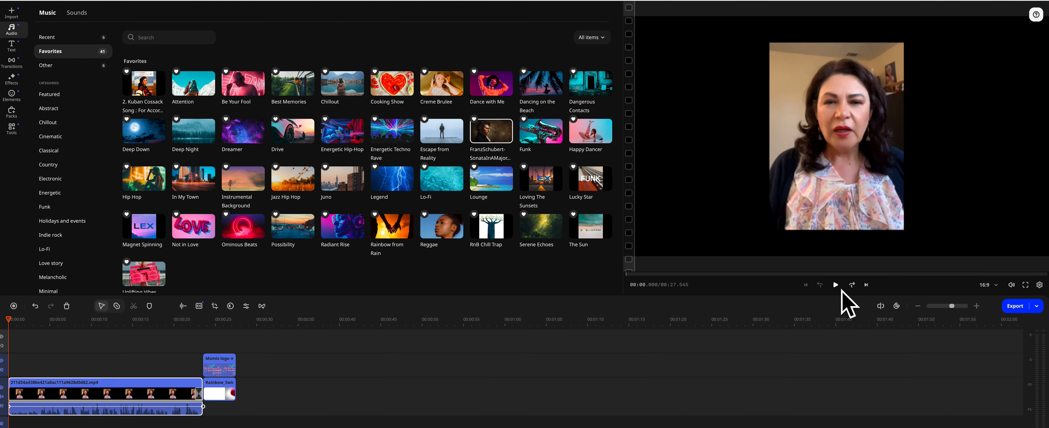
{"action": "left_click", "coordinate": [842, 290]}
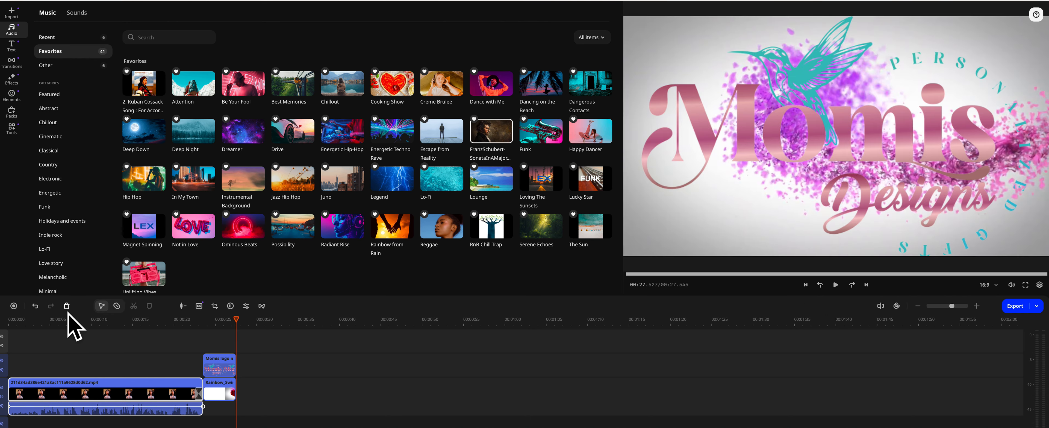
Step: Restore the deleted music, split it again further along, and delete the pieces beyond the logo clip
{"action": "left_click", "coordinate": [38, 308]}
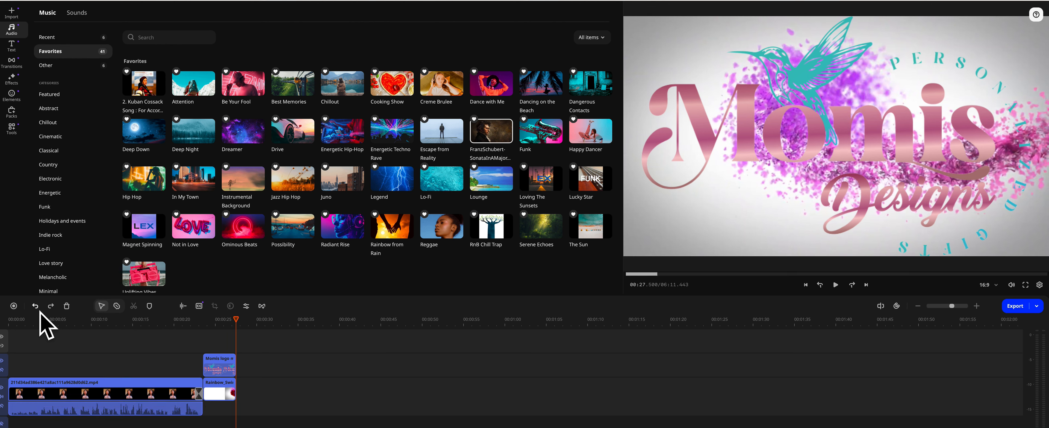
{"action": "left_click", "coordinate": [40, 312]}
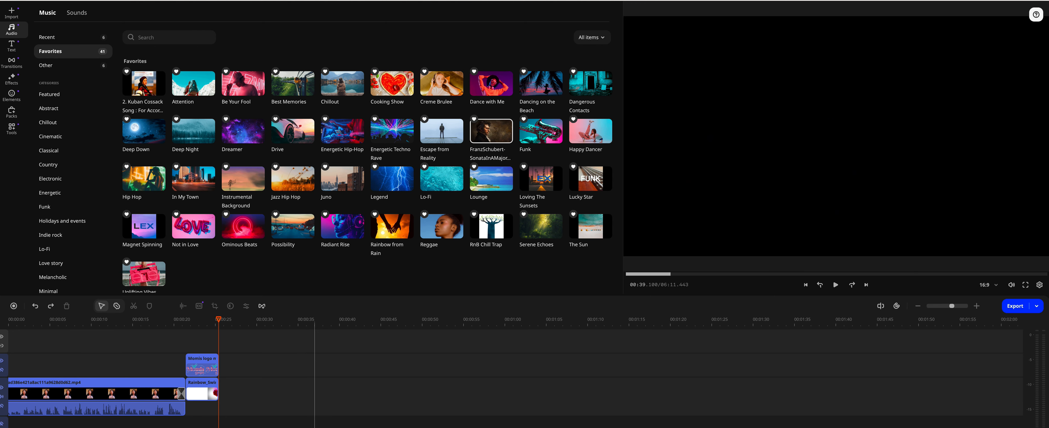
{"action": "left_click", "coordinate": [342, 322]}
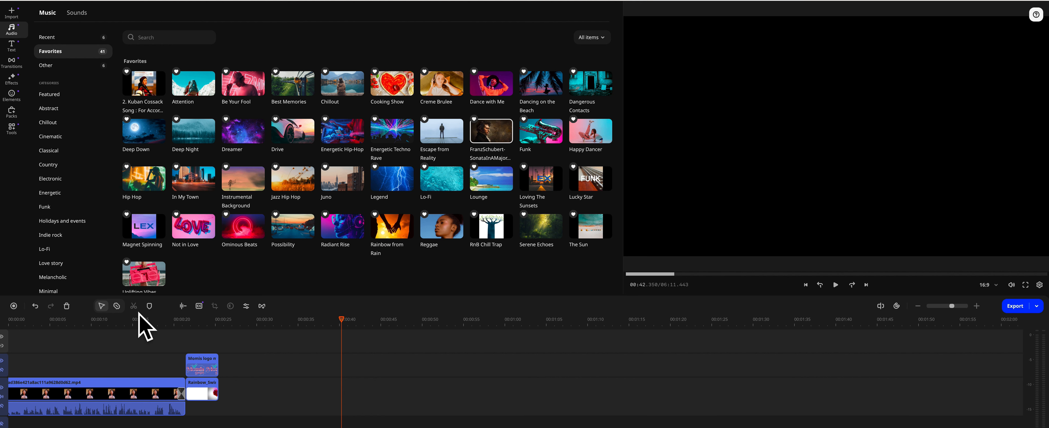
{"action": "left_click", "coordinate": [267, 321]}
{"action": "left_click", "coordinate": [70, 310]}
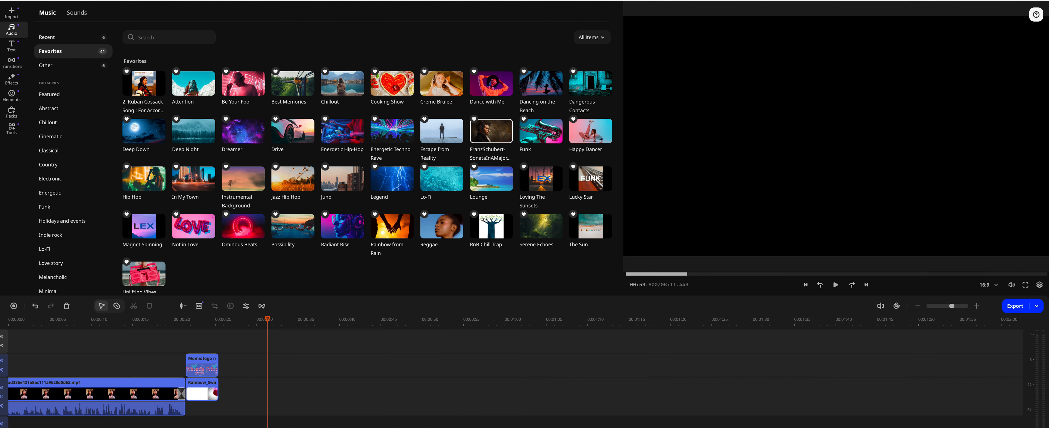
{"action": "left_click_drag", "start_coordinate": [280, 423], "coordinate": [278, 423]}
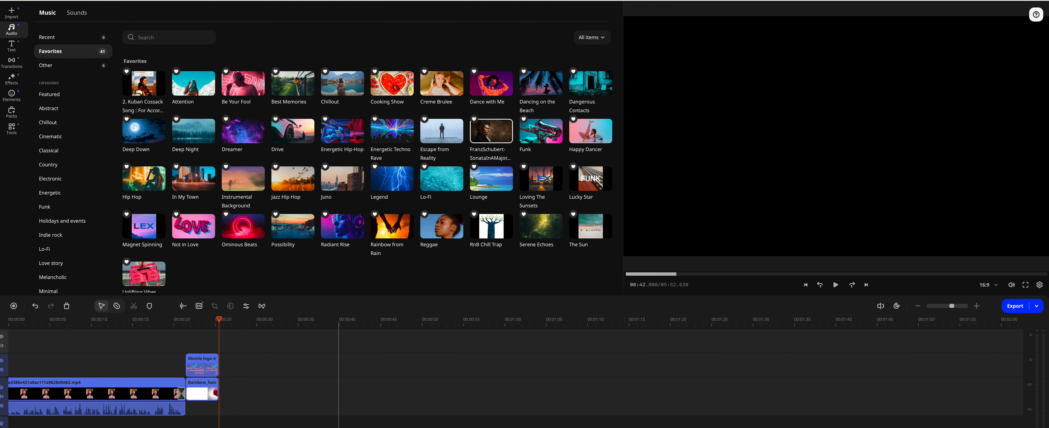
{"action": "left_click", "coordinate": [73, 311]}
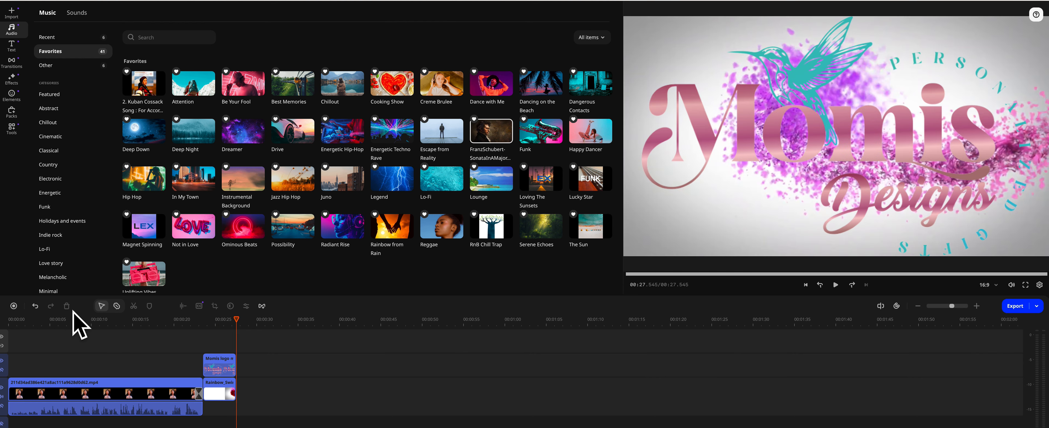
Step: Add the Simple text title from the favorite titles above the main clip, starting about 3 seconds into the video
{"action": "left_click", "coordinate": [204, 409]}
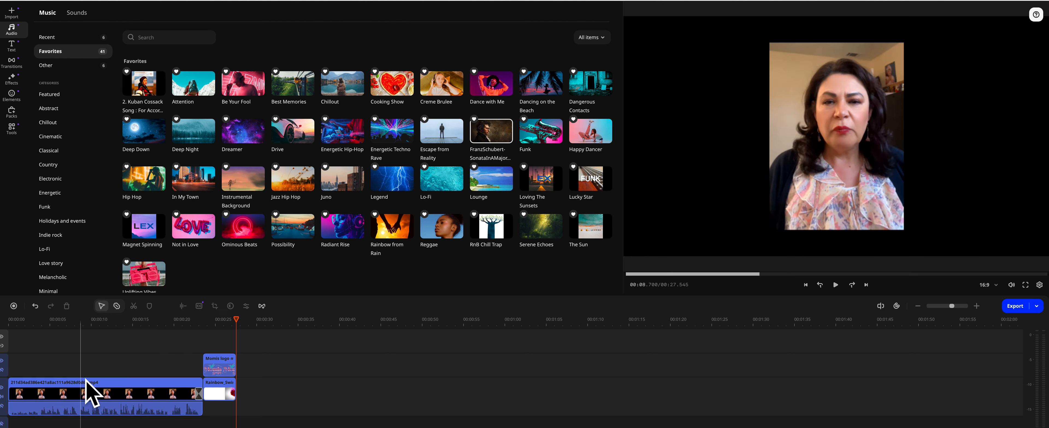
{"action": "left_click", "coordinate": [17, 52]}
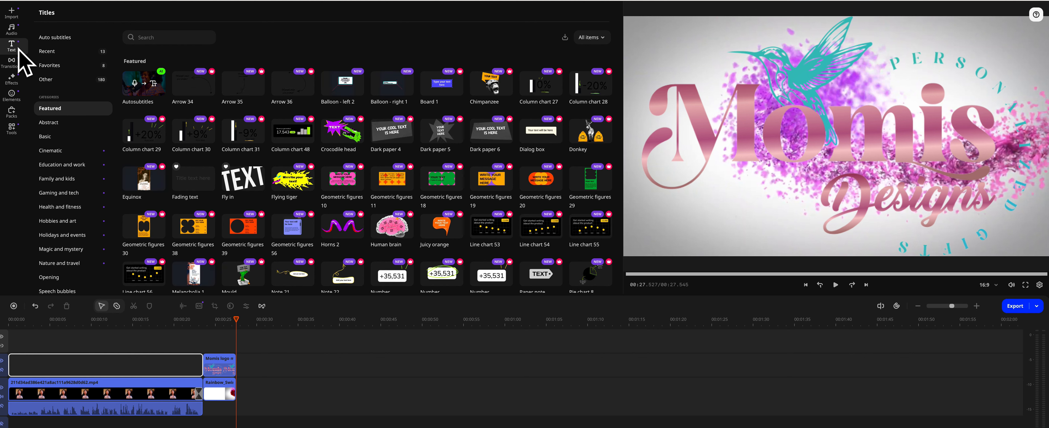
{"action": "left_click", "coordinate": [67, 66]}
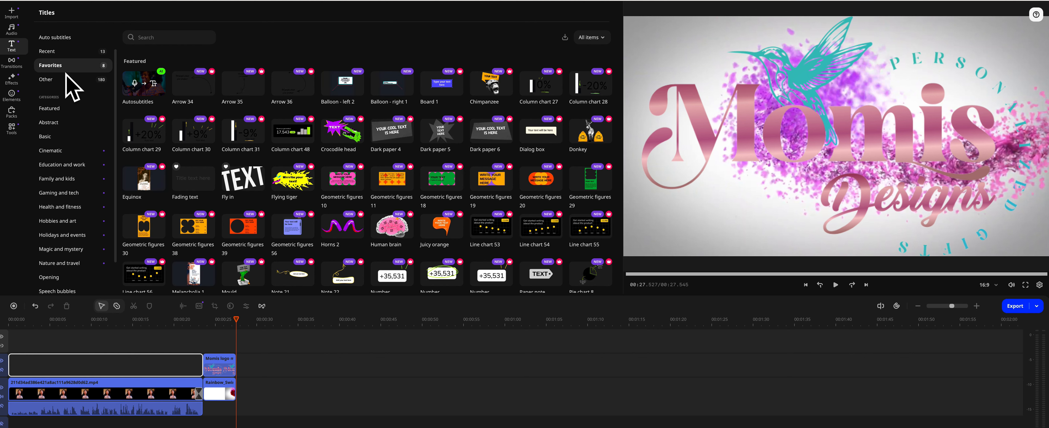
{"action": "left_click", "coordinate": [234, 105]}
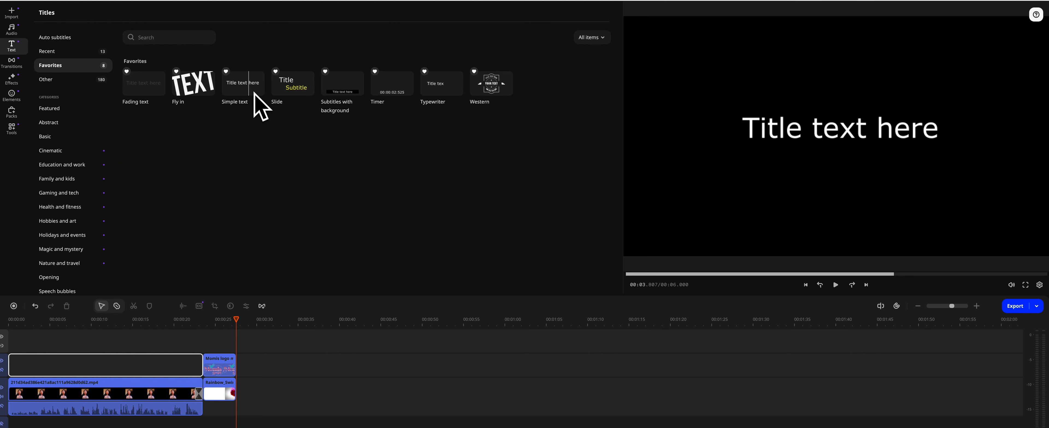
{"action": "left_click_drag", "start_coordinate": [252, 107], "coordinate": [49, 348]}
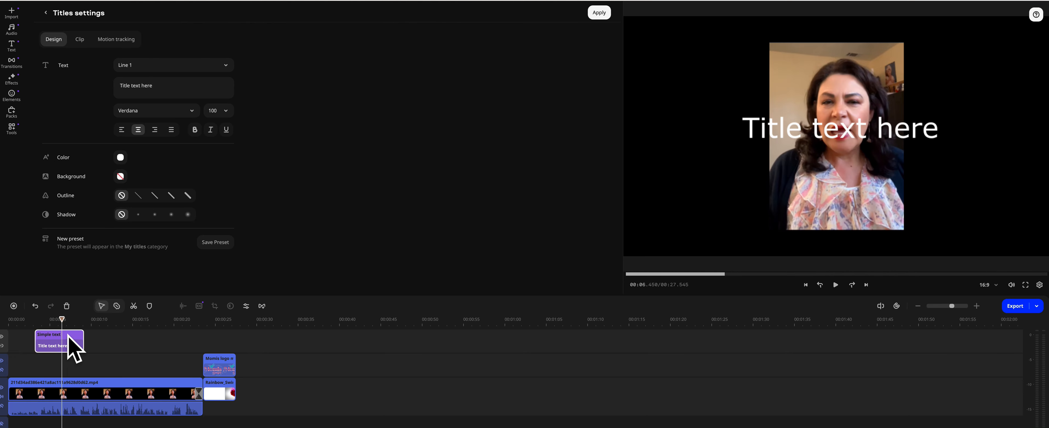
Step: Clear the placeholder wording from the title's first text line
{"action": "left_click", "coordinate": [173, 91]}
{"action": "key", "text": "BackSpace"}
{"action": "key", "text": "BackSpace"}
{"action": "key", "text": "BackSpace"}
{"action": "key", "text": "BackSpace"}
{"action": "key", "text": "BackSpace"}
{"action": "key", "text": "BackSpace"}
{"action": "key", "text": "BackSpace"}
{"action": "key", "text": "BackSpace"}
{"action": "key", "text": "BackSpace"}
{"action": "key", "text": "BackSpace"}
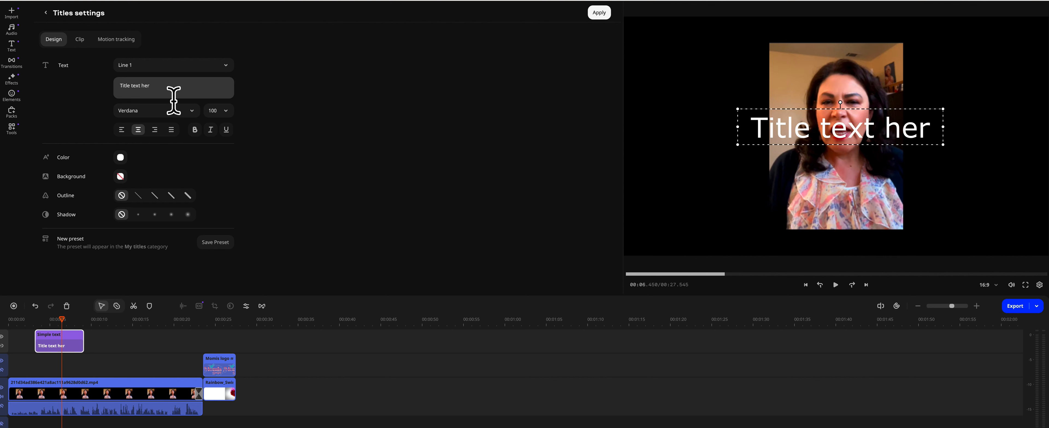
{"action": "key", "text": "BackSpace"}
{"action": "key", "text": "BackSpace"}
{"action": "key", "text": "BackSpace"}
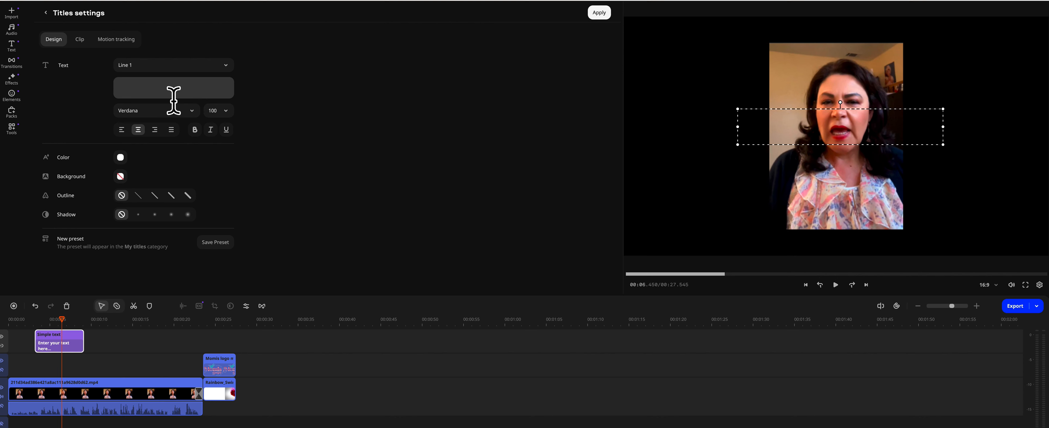
Step: Write the title on three lines as "Find the link to movavi", "Editor under the" and "description box bellow"
{"action": "type", "text": "Find trh"}
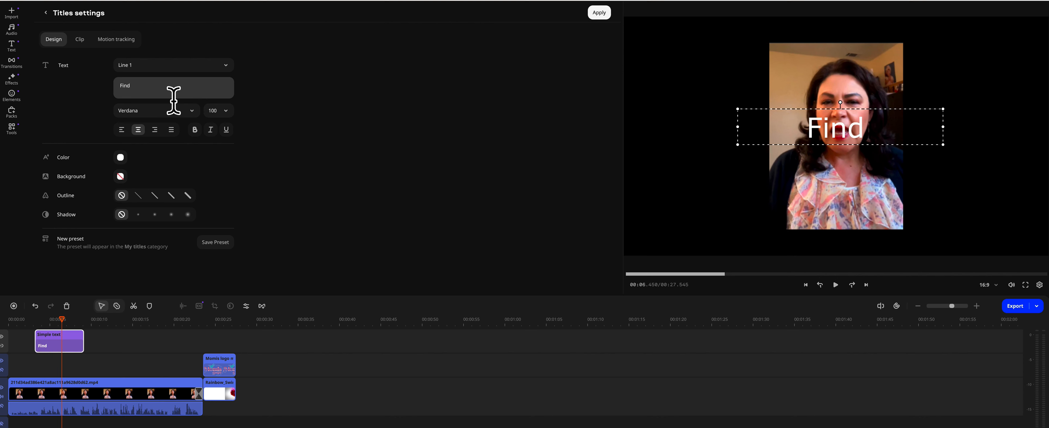
{"action": "key", "text": "BackSpace"}
{"action": "key", "text": "BackSpace"}
{"action": "type", "text": "he lin"}
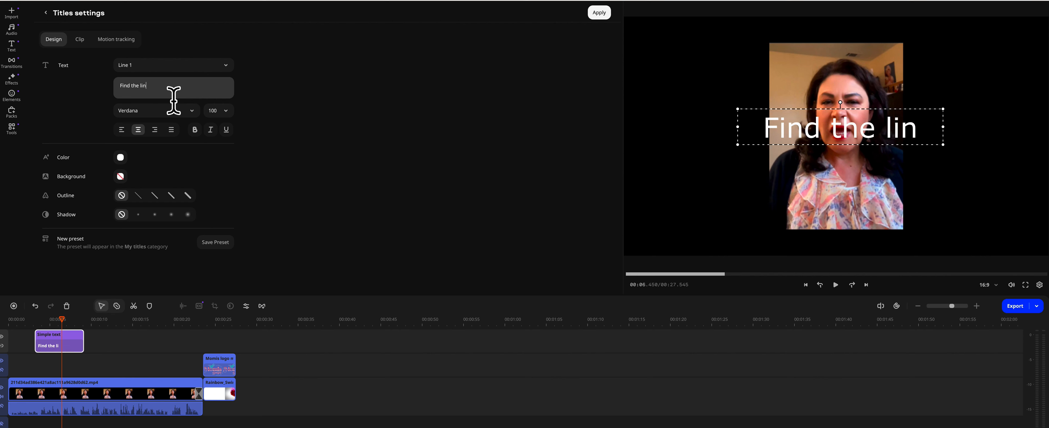
{"action": "type", "text": "k to movavi"}
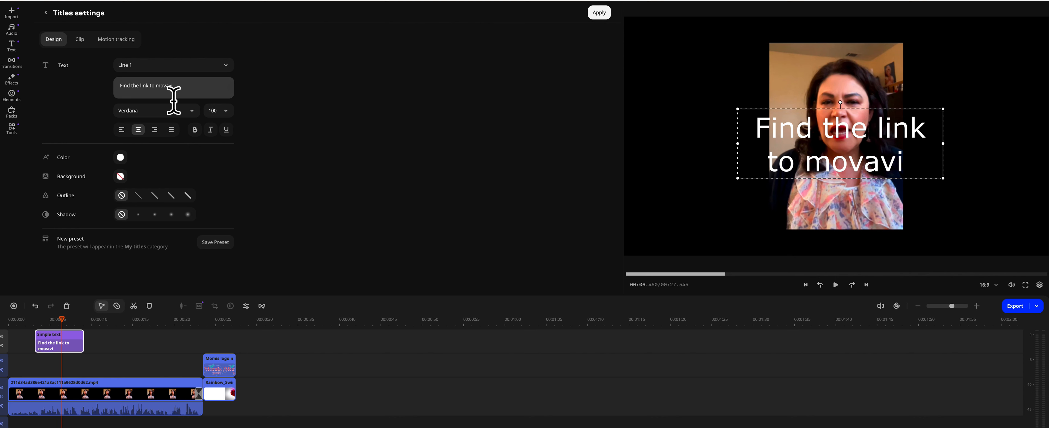
{"action": "key", "text": "Return"}
{"action": "type", "text": "Editor"}
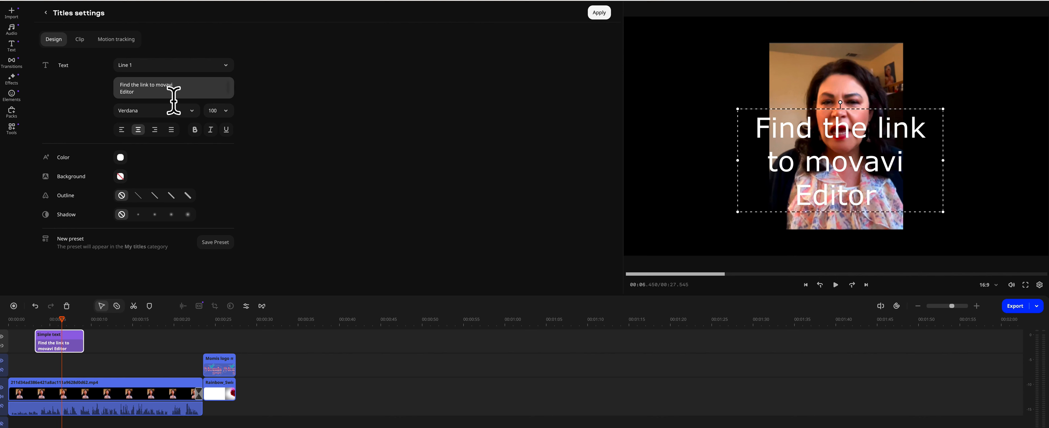
{"action": "type", "text": " under t"}
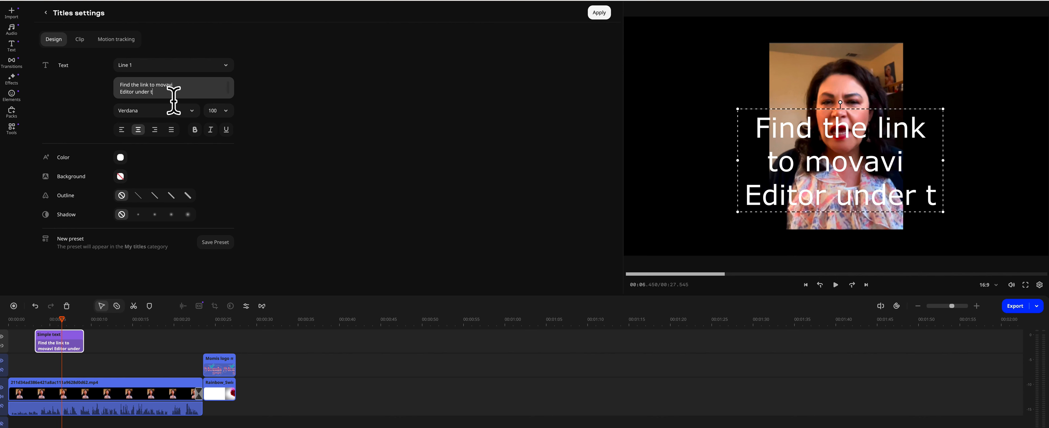
{"action": "type", "text": "he descripti"}
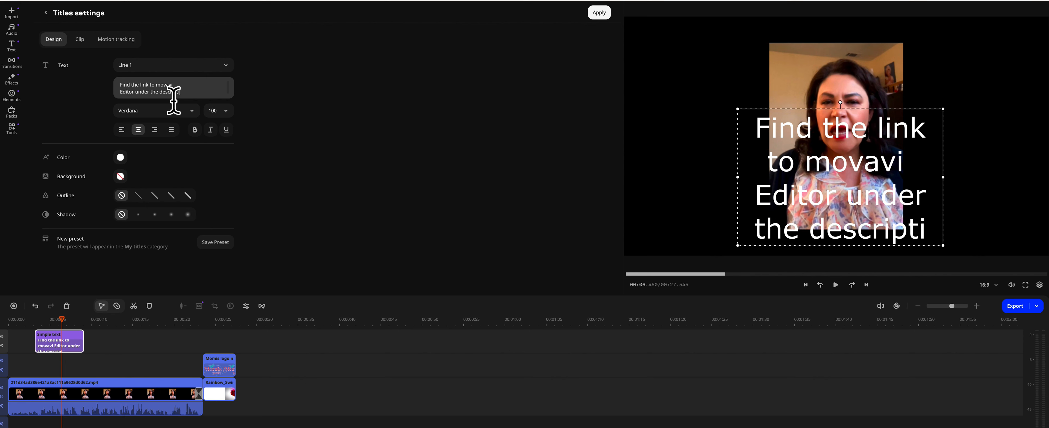
{"action": "type", "text": "on box bellow"}
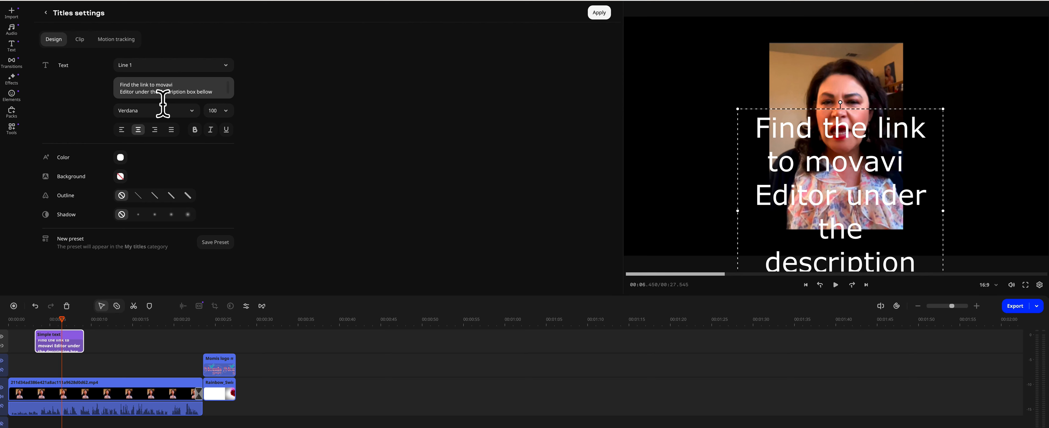
{"action": "key", "text": "Return"}
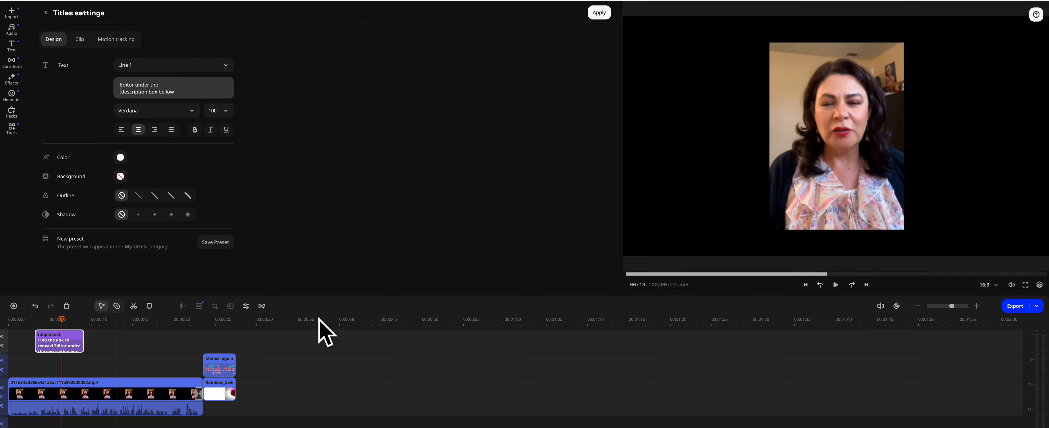
Step: Shrink the title and place it in the upper-left corner of the portrait footage, keeping the Verdana font
{"action": "left_click_drag", "start_coordinate": [799, 175], "coordinate": [761, 121]}
{"action": "left_click_drag", "start_coordinate": [708, 269], "coordinate": [804, 79]}
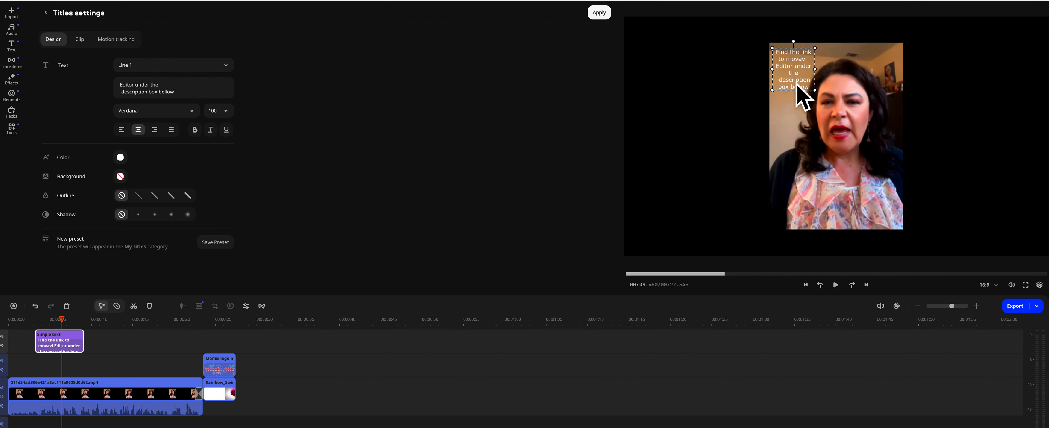
{"action": "left_click", "coordinate": [149, 112]}
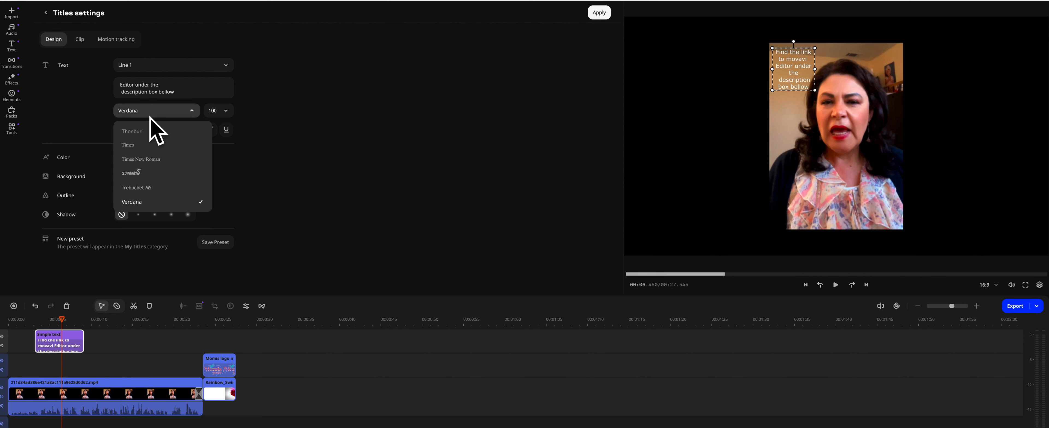
{"action": "left_click", "coordinate": [149, 210]}
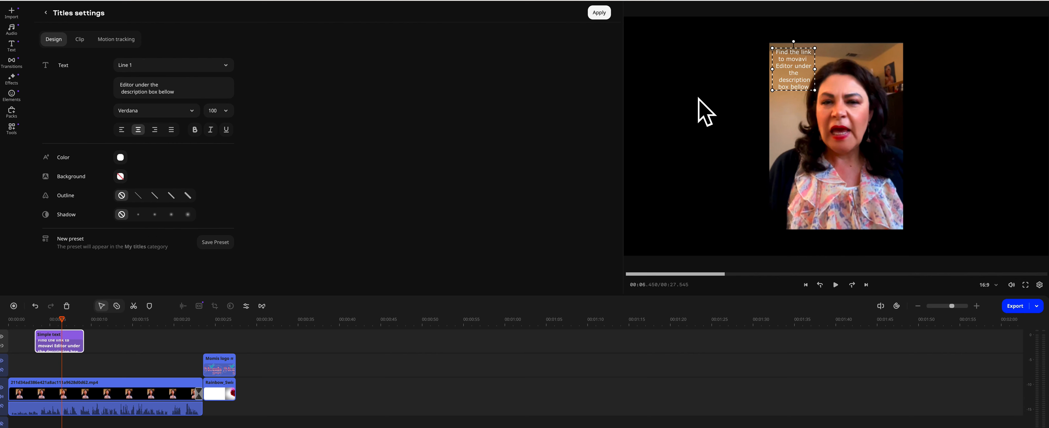
{"action": "mouse_move", "coordinate": [811, 87]}
{"action": "left_mouse_down"}
{"action": "mouse_move", "coordinate": [846, 201]}
{"action": "mouse_move", "coordinate": [812, 88]}
{"action": "mouse_move", "coordinate": [877, 157]}
{"action": "mouse_move", "coordinate": [859, 168]}
{"action": "mouse_move", "coordinate": [809, 84]}
{"action": "left_mouse_up"}
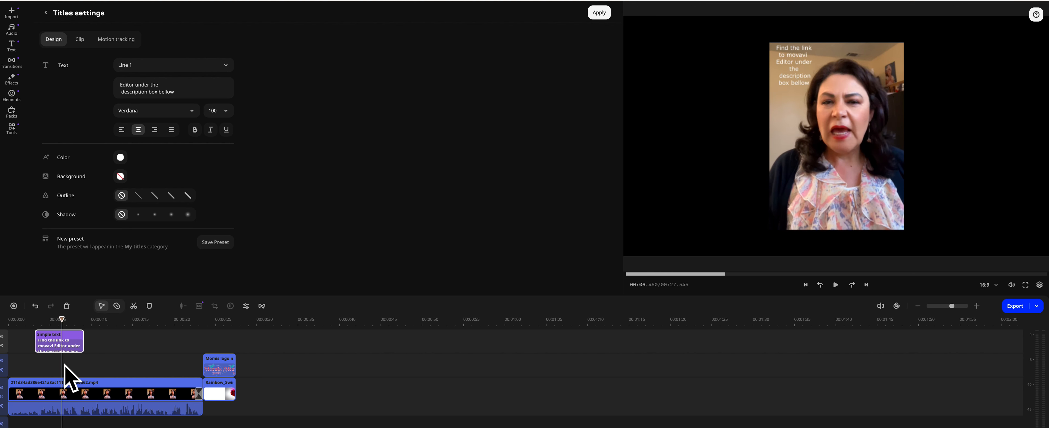
Step: Correct "bellow" to "below" in the title text and apply the title settings
{"action": "left_click", "coordinate": [182, 93]}
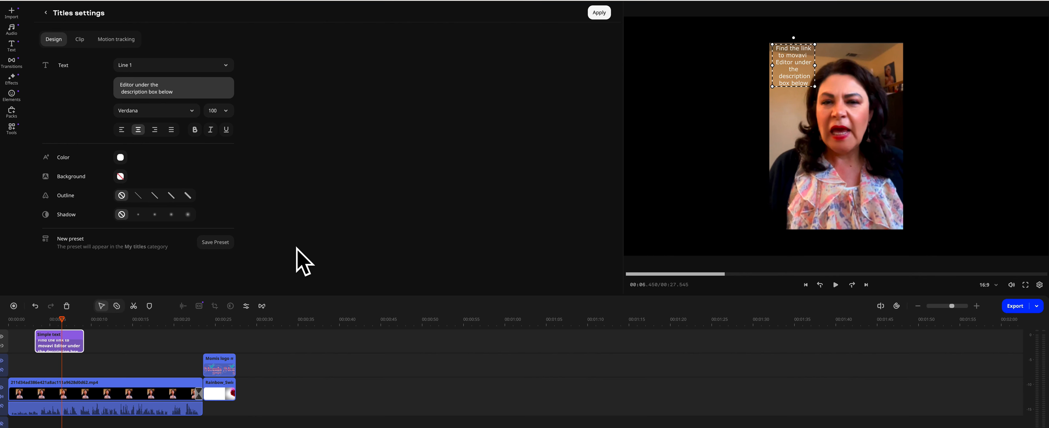
{"action": "left_click", "coordinate": [599, 14]}
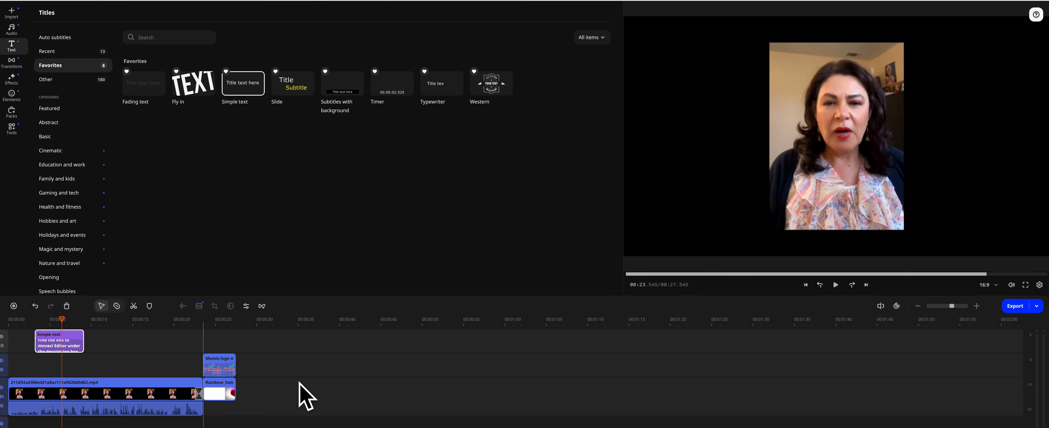
Step: Export the project to the computer as an MP4 titled "Beginning video" at Good quality
{"action": "left_click", "coordinate": [1015, 311]}
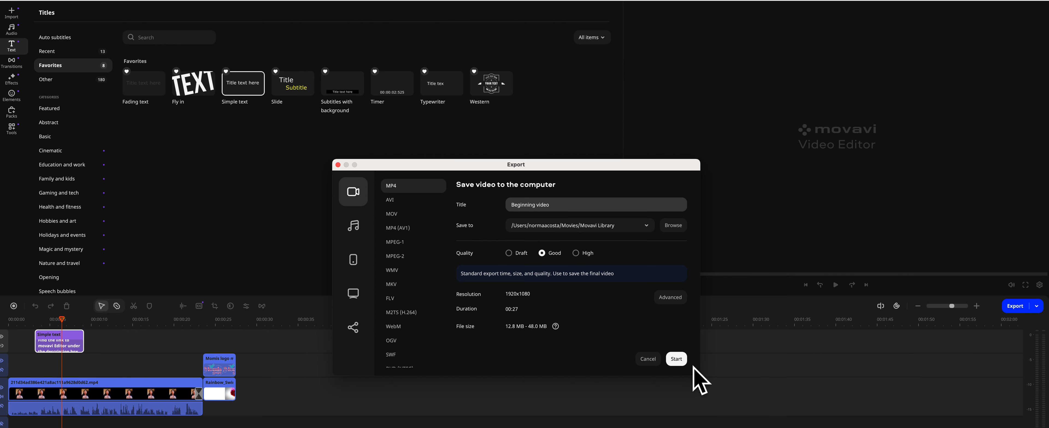
{"action": "left_click", "coordinate": [681, 359]}
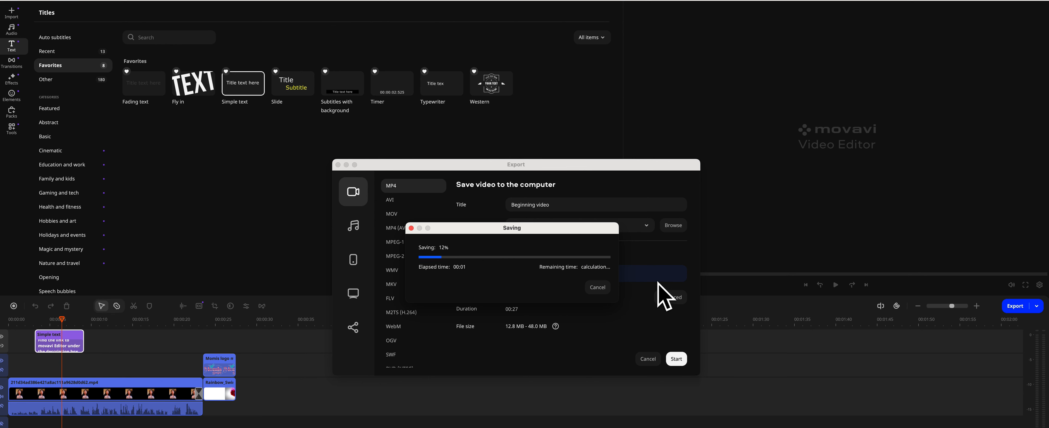